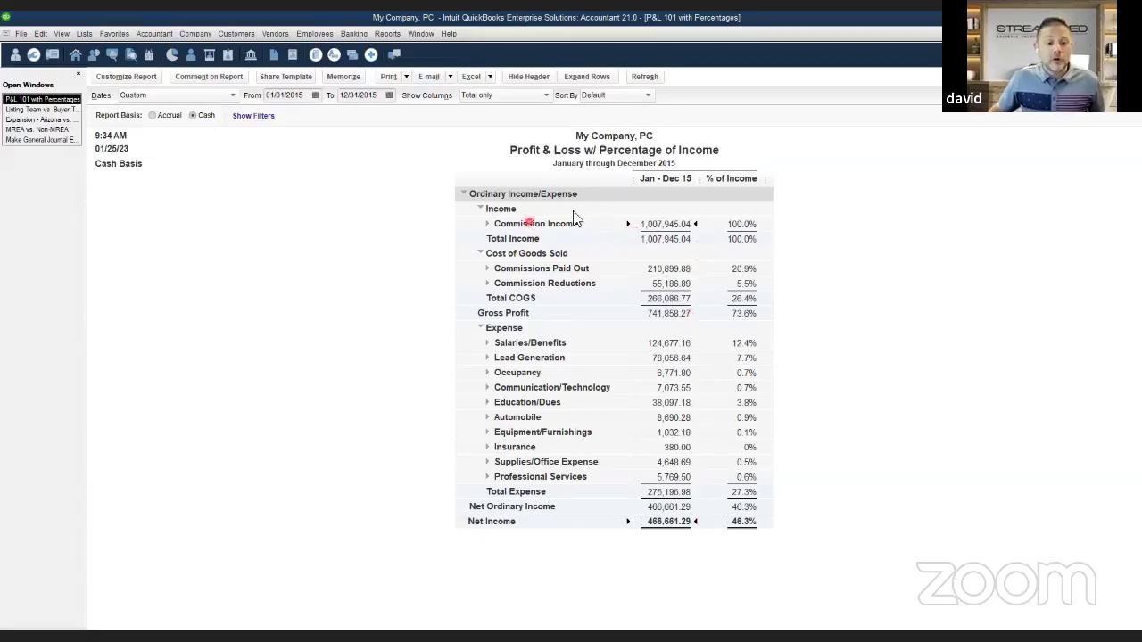
Examine the cost of goods sold, total expense, total income and net income figures on the Profit & Loss report
click(481, 254)
click(489, 254)
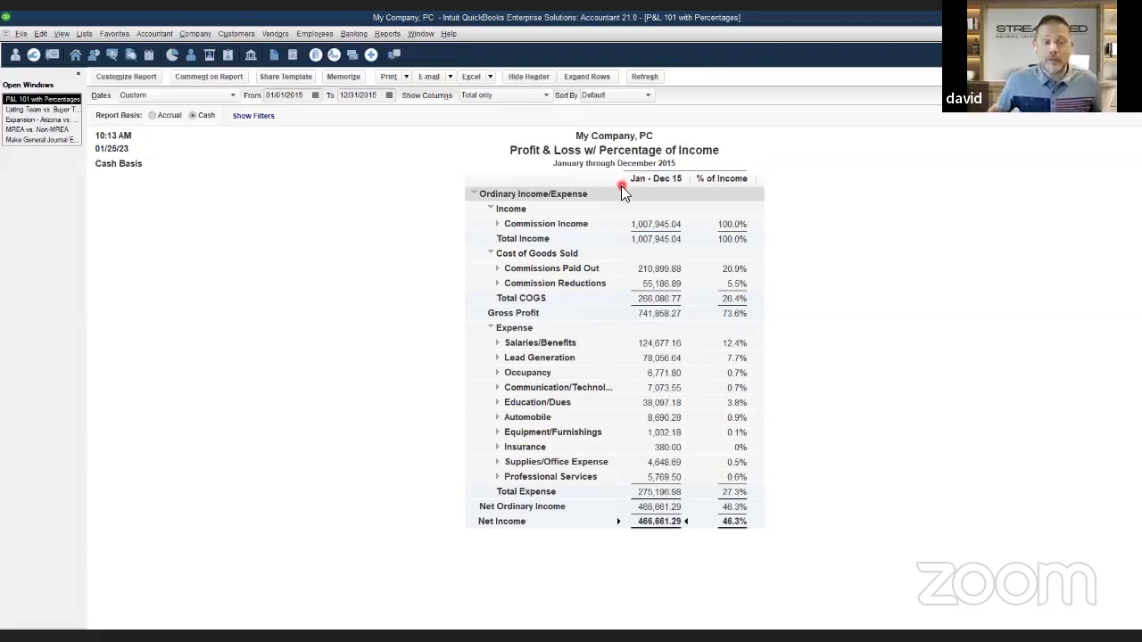
click(676, 300)
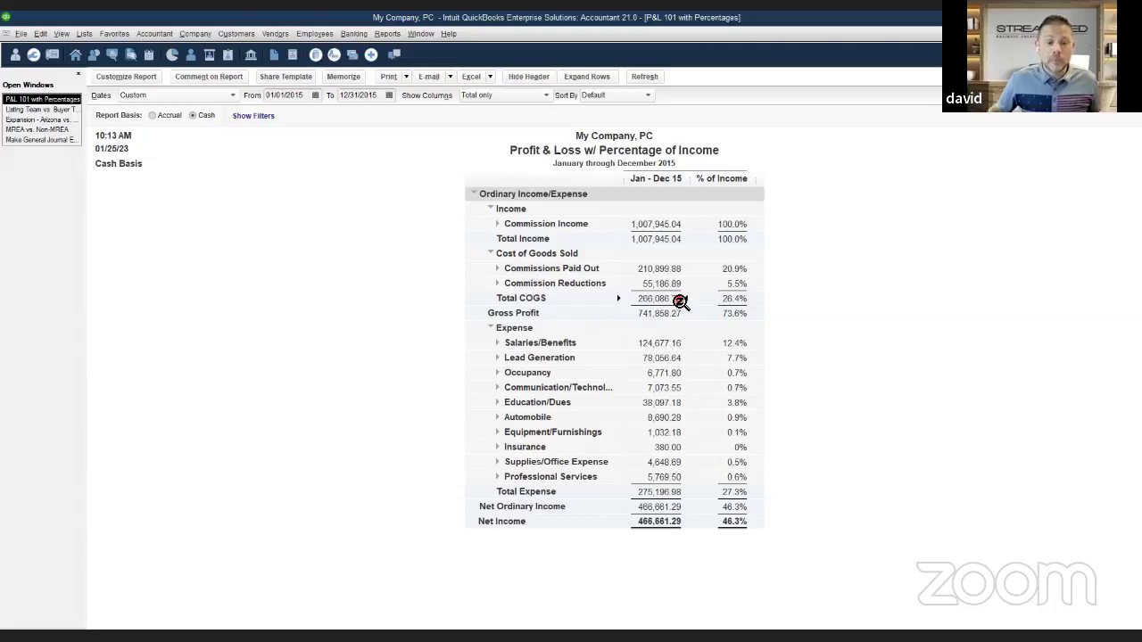
click(680, 493)
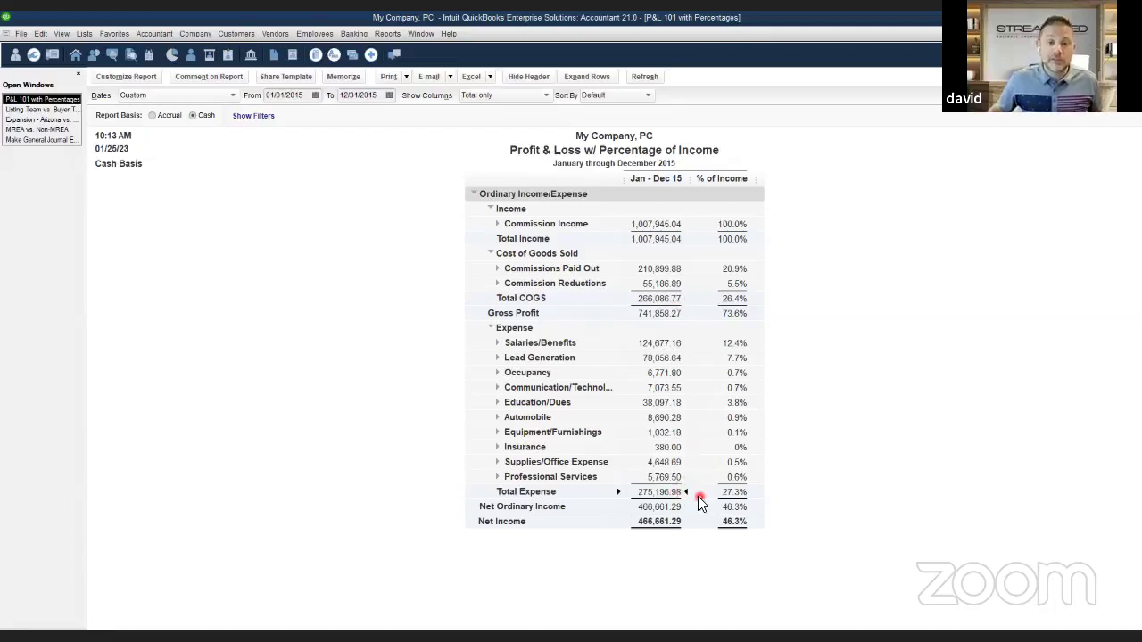
click(681, 239)
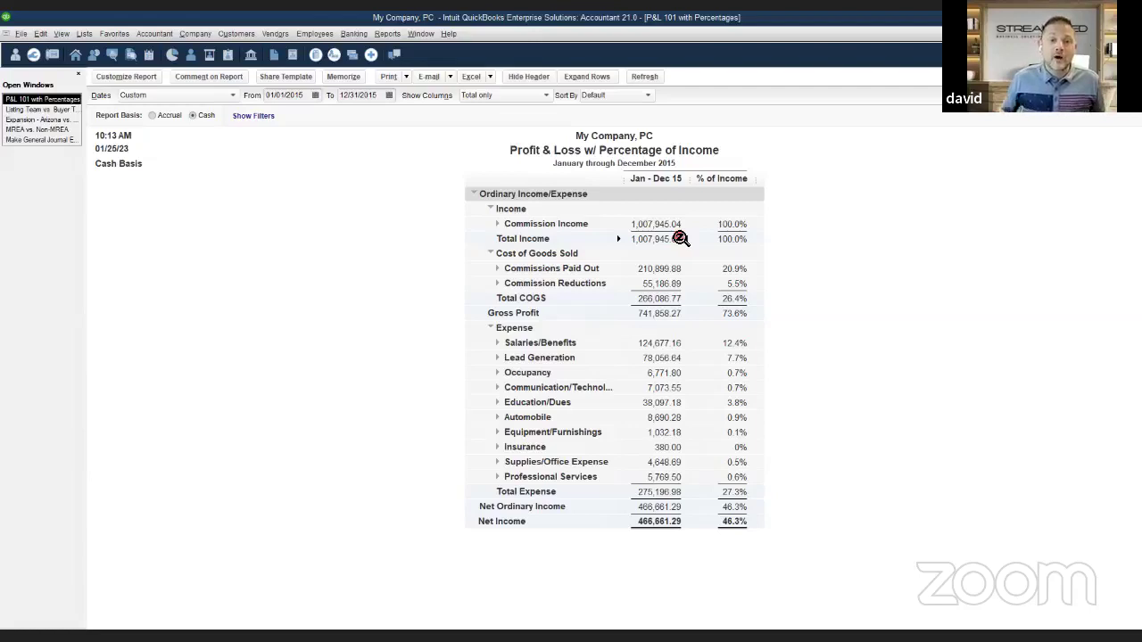
click(669, 521)
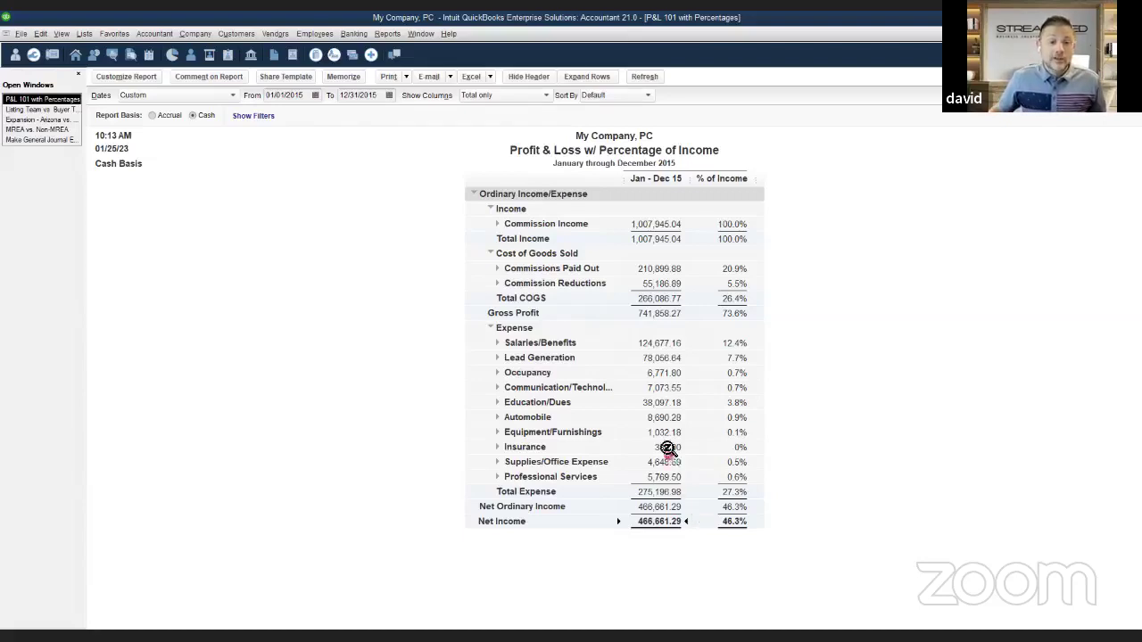
Expand all report rows to review the detailed accounts, then return to the collapsed view with a wider account name column
click(596, 78)
scroll(613, 177, down, 10)
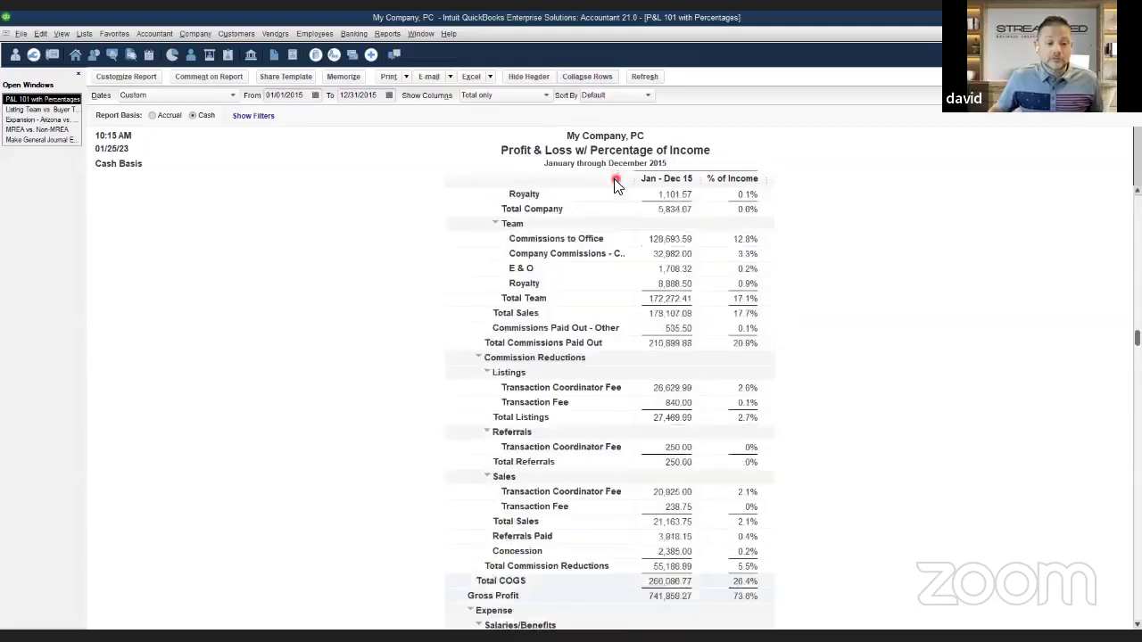
scroll(614, 183, down, 8)
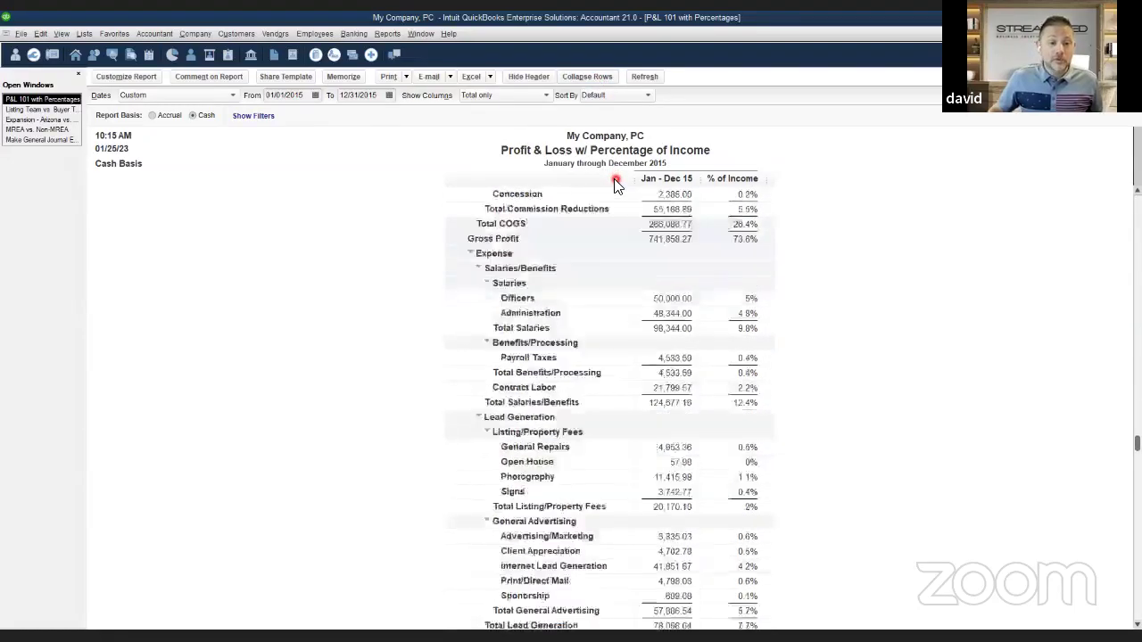
click(600, 78)
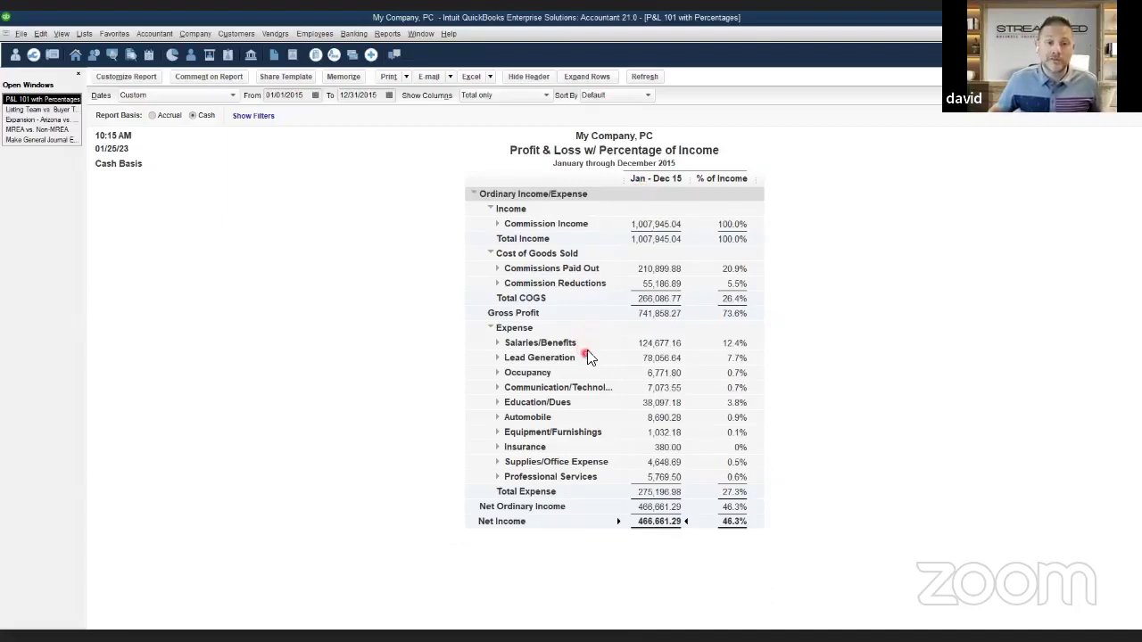
click(638, 182)
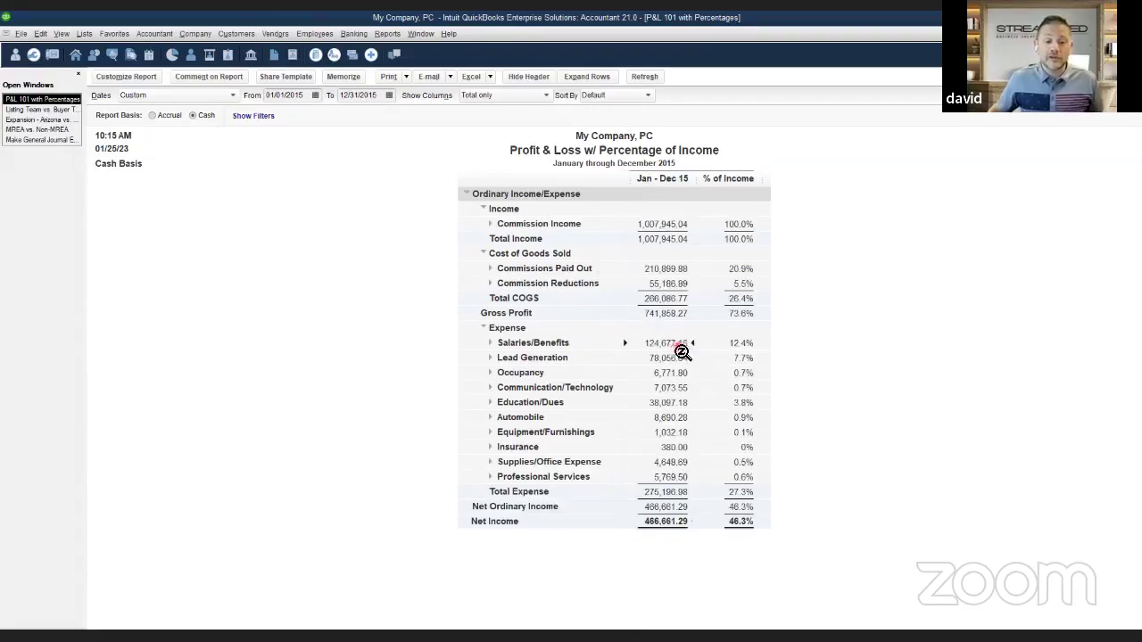
click(682, 357)
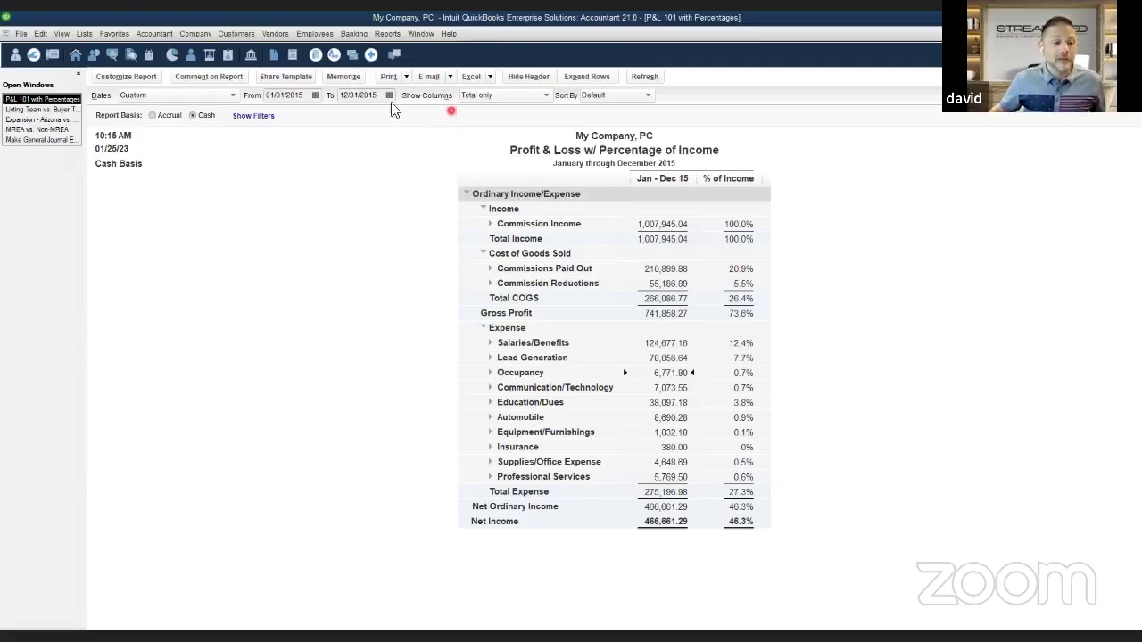
View the Profit & Loss report with columns by Month, then return the columns to Total only
click(487, 96)
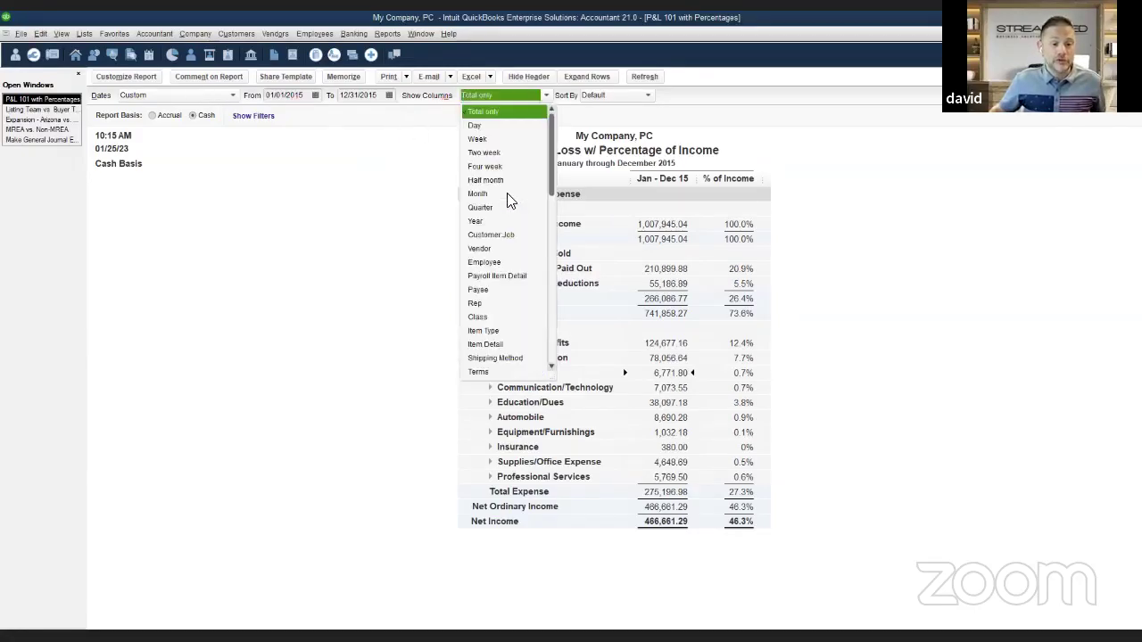
click(478, 193)
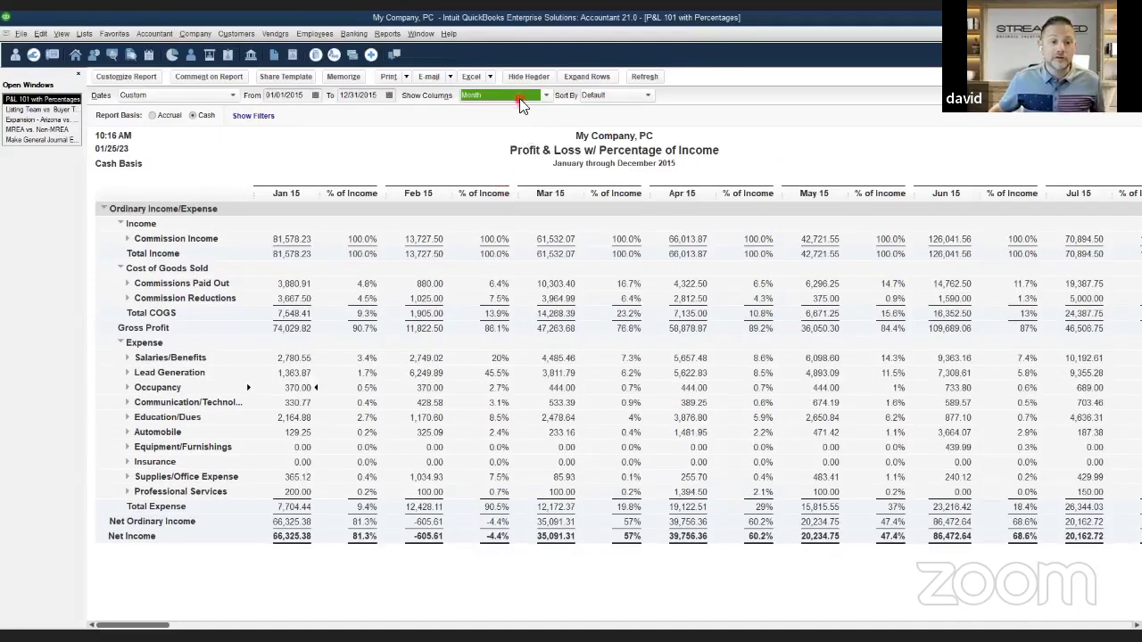
key(Home)
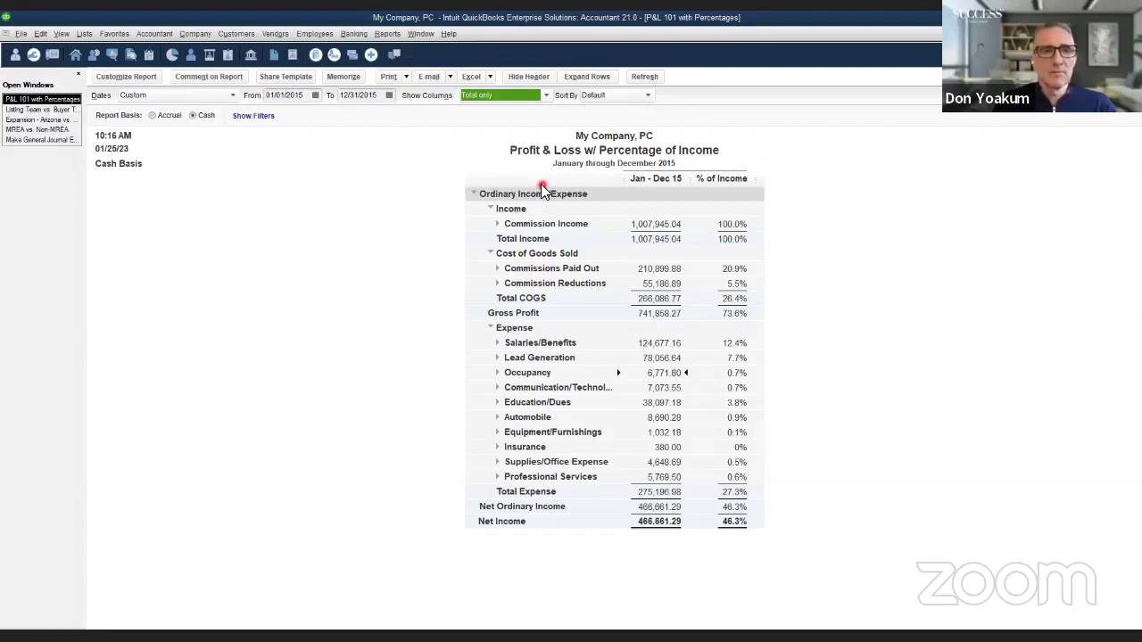
Review the Commission Income breakdown by listings, referrals and sales, then collapse it and widen the account name column
click(498, 224)
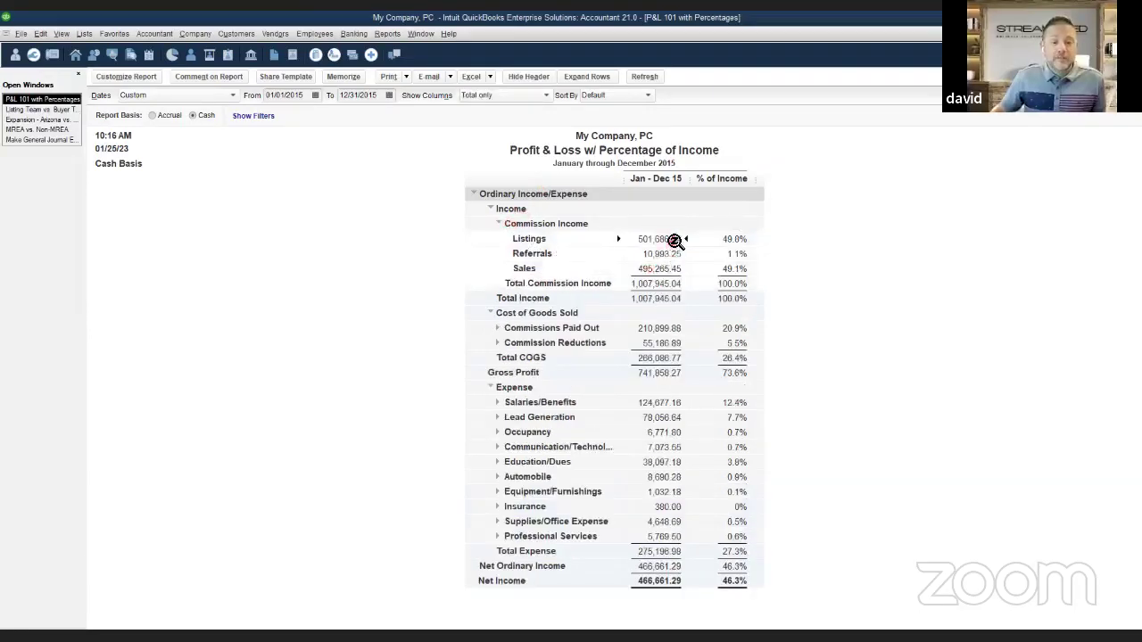
click(499, 224)
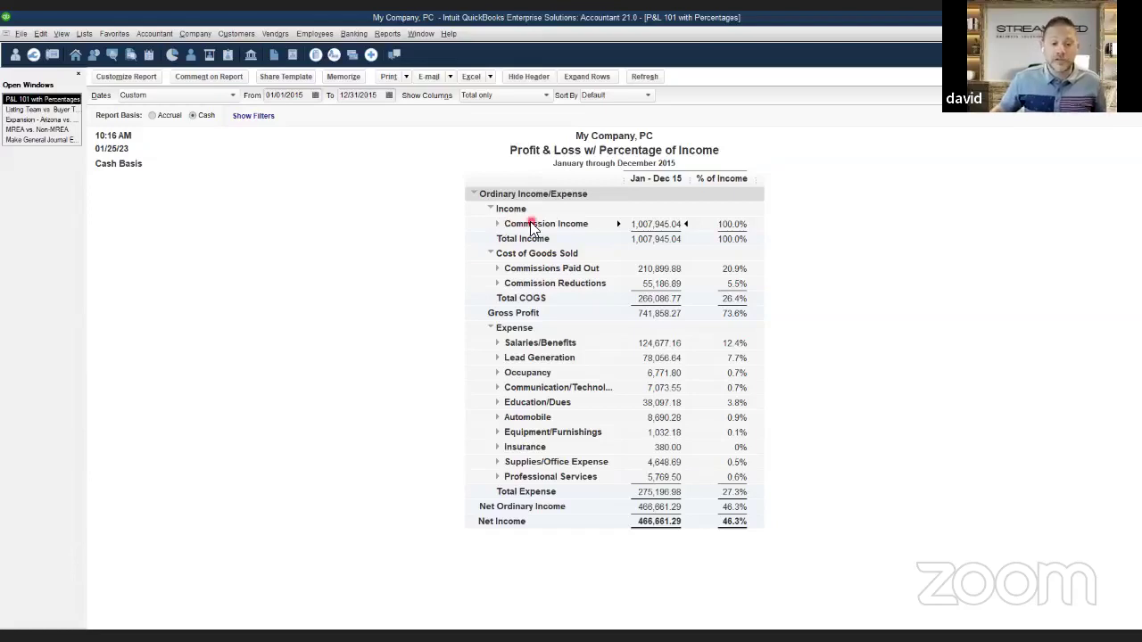
drag(627, 179, 636, 178)
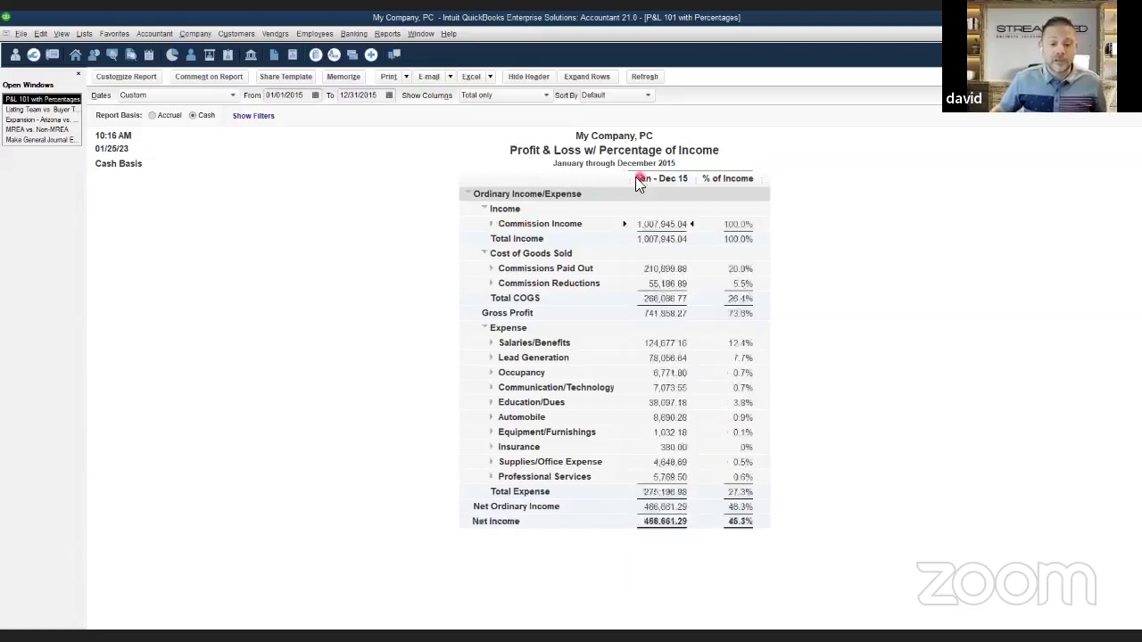
click(767, 193)
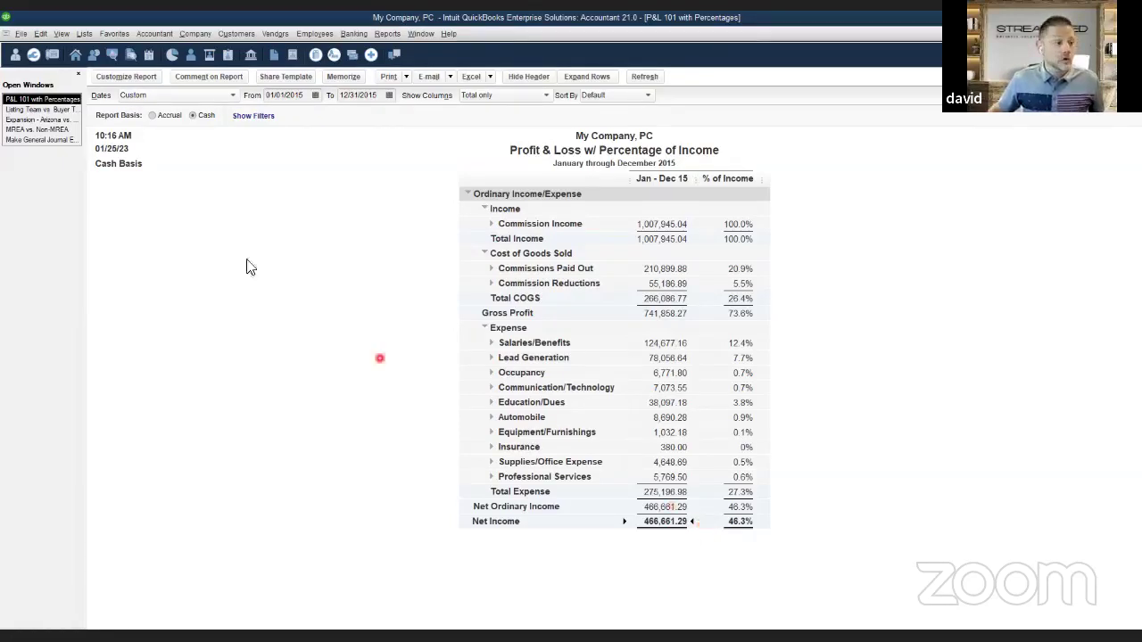
Set the date of the Commission Income adjusting journal entry to 12/31/2015, record the change, and refresh the Profit & Loss report
click(64, 142)
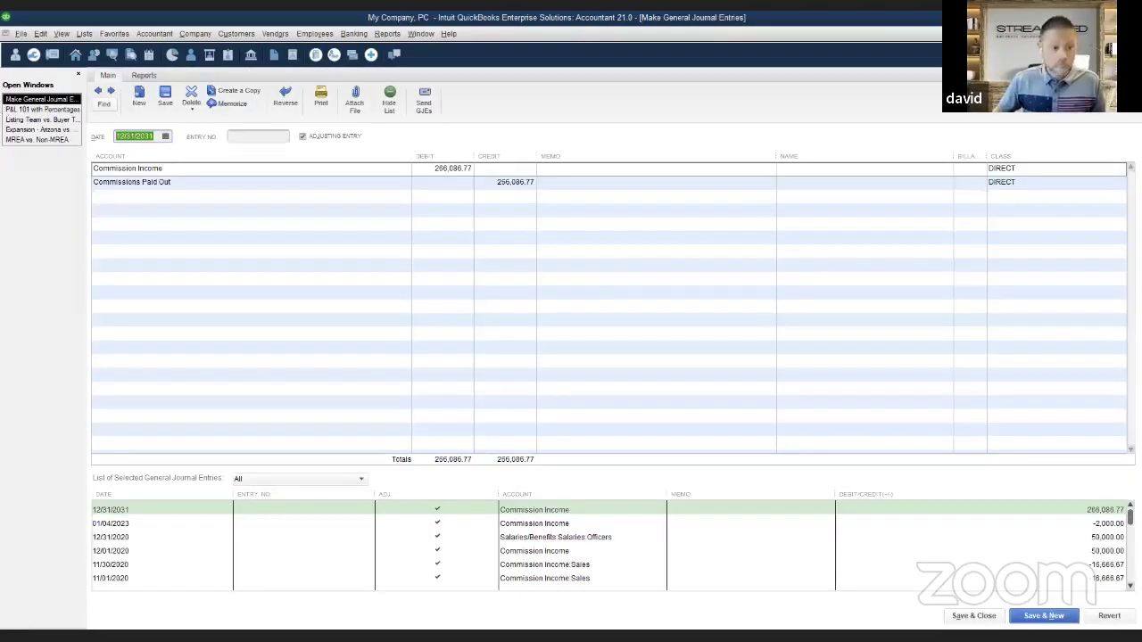
text(12/31/2015)
key(Tab)
click(164, 100)
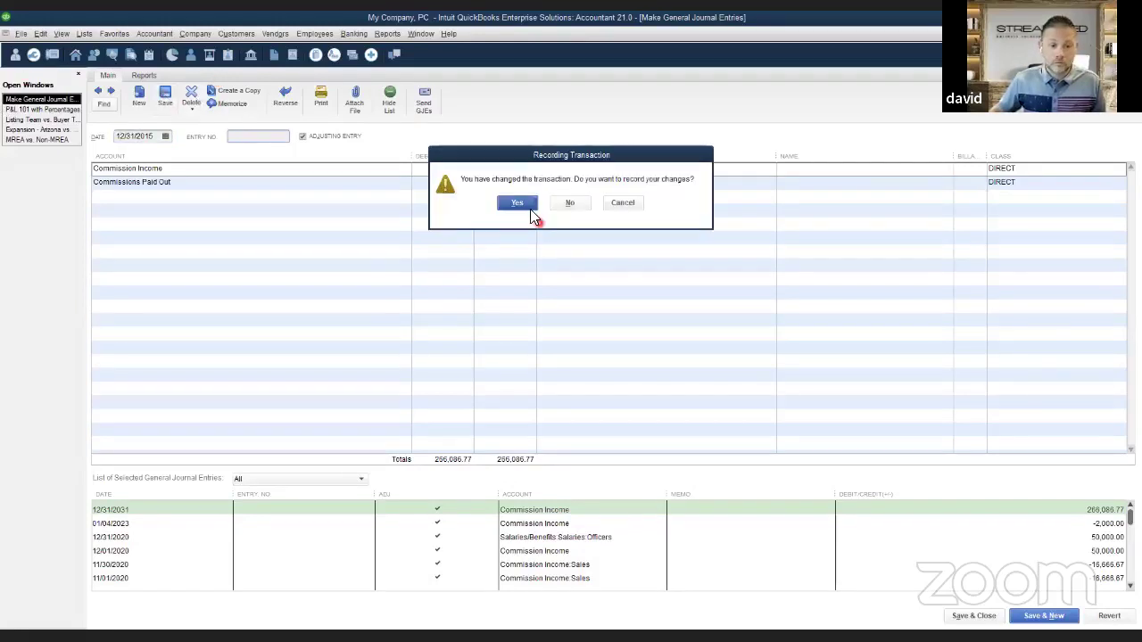
click(530, 208)
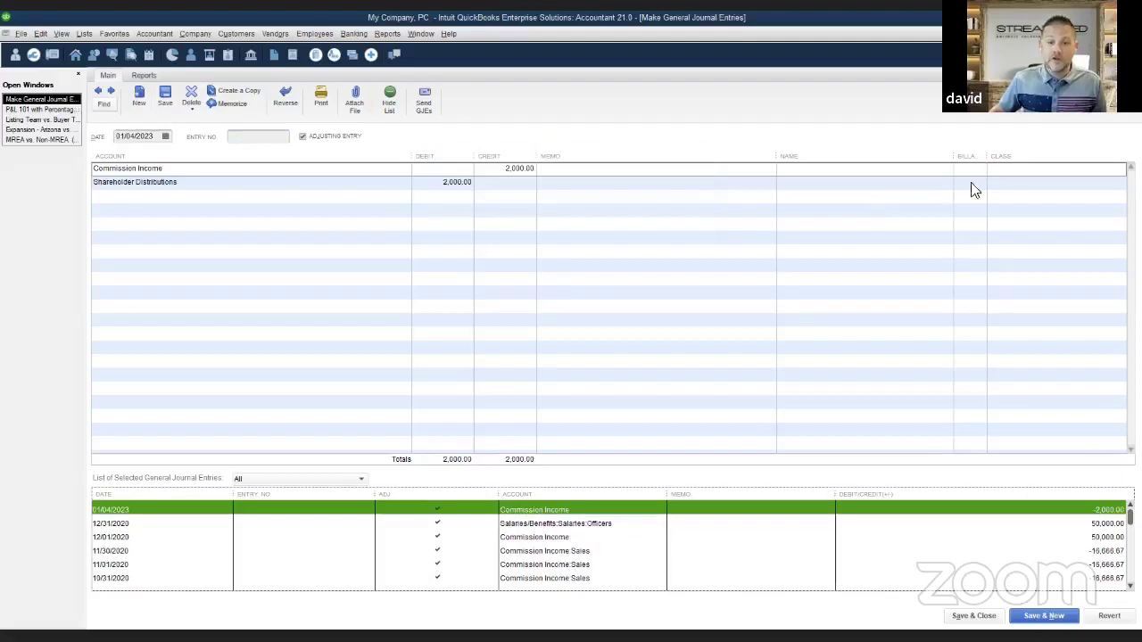
key(Escape)
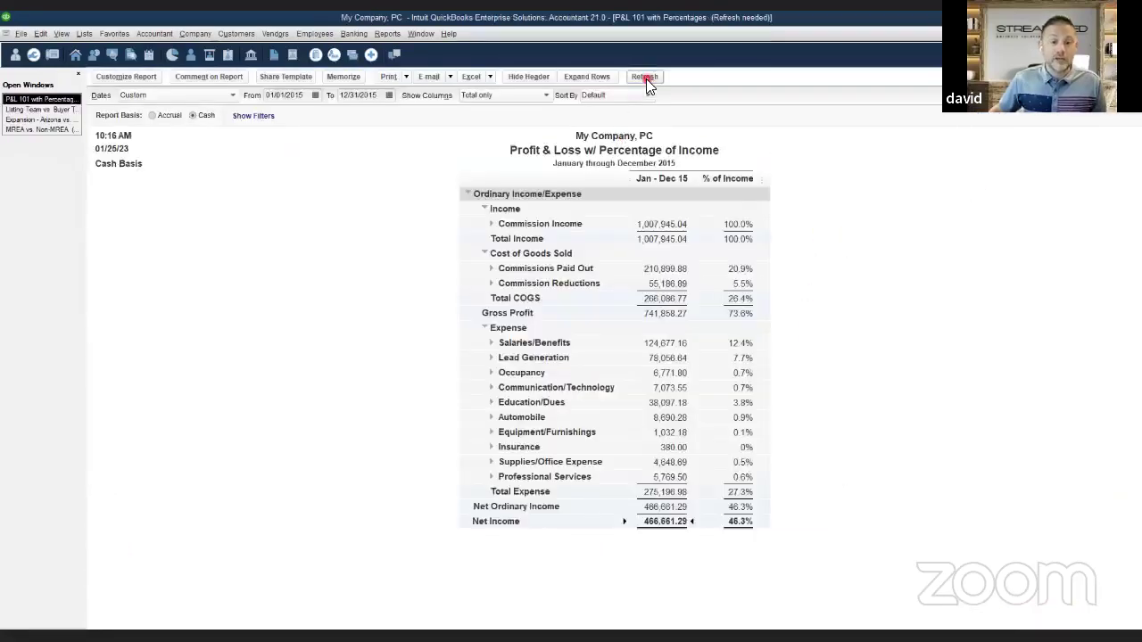
click(645, 77)
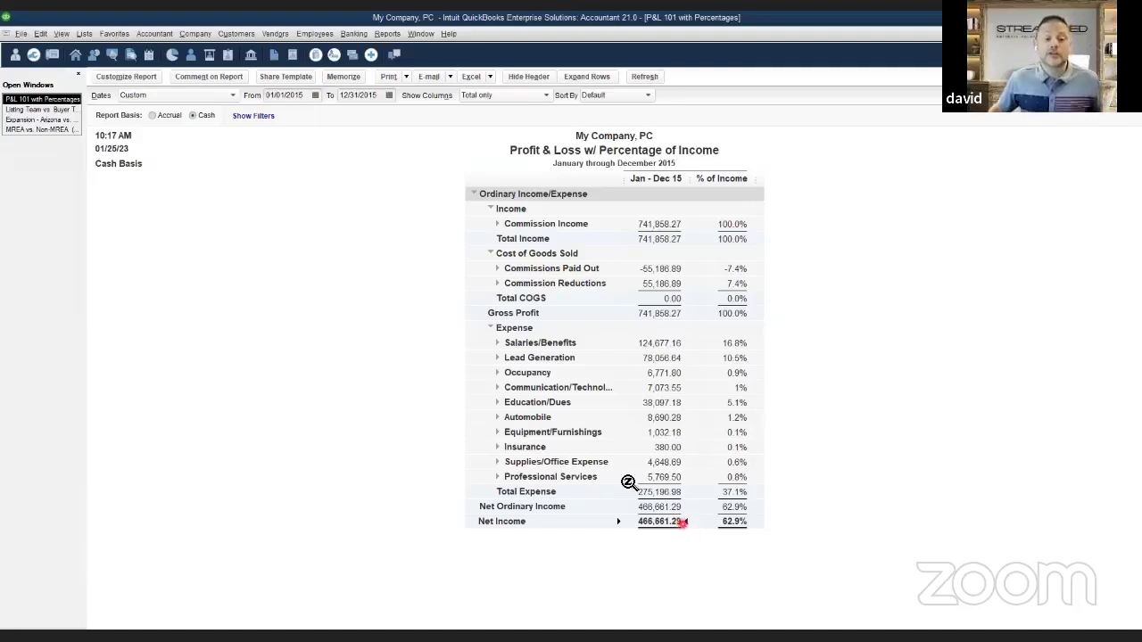
Collapse Cost of Goods Sold and examine the net income and commission income figures with a wider account name column
click(493, 253)
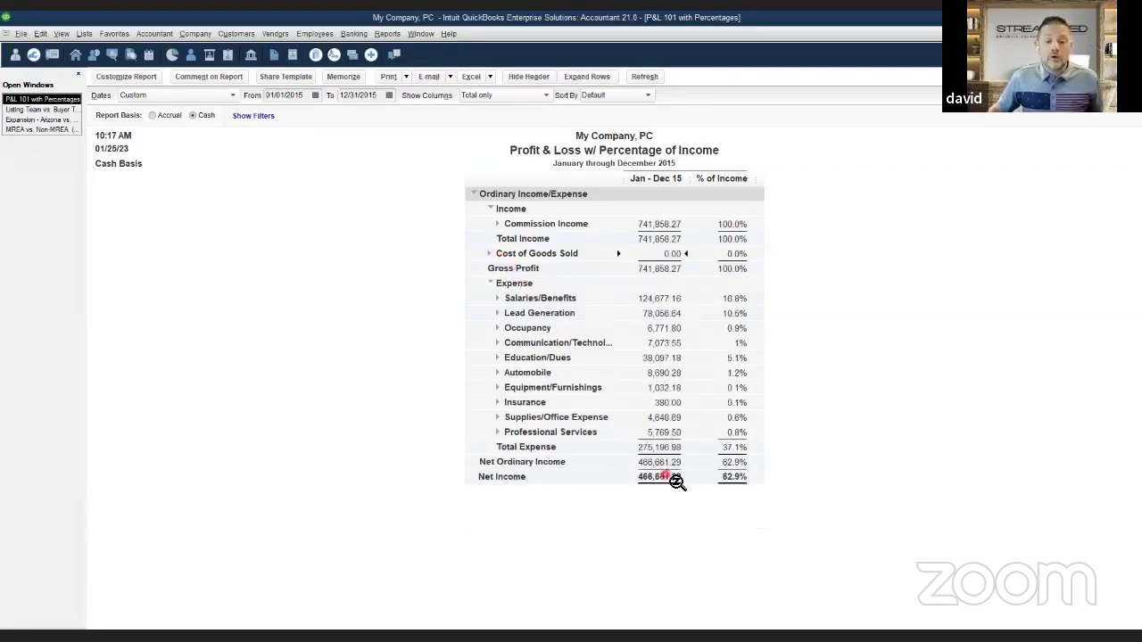
click(686, 479)
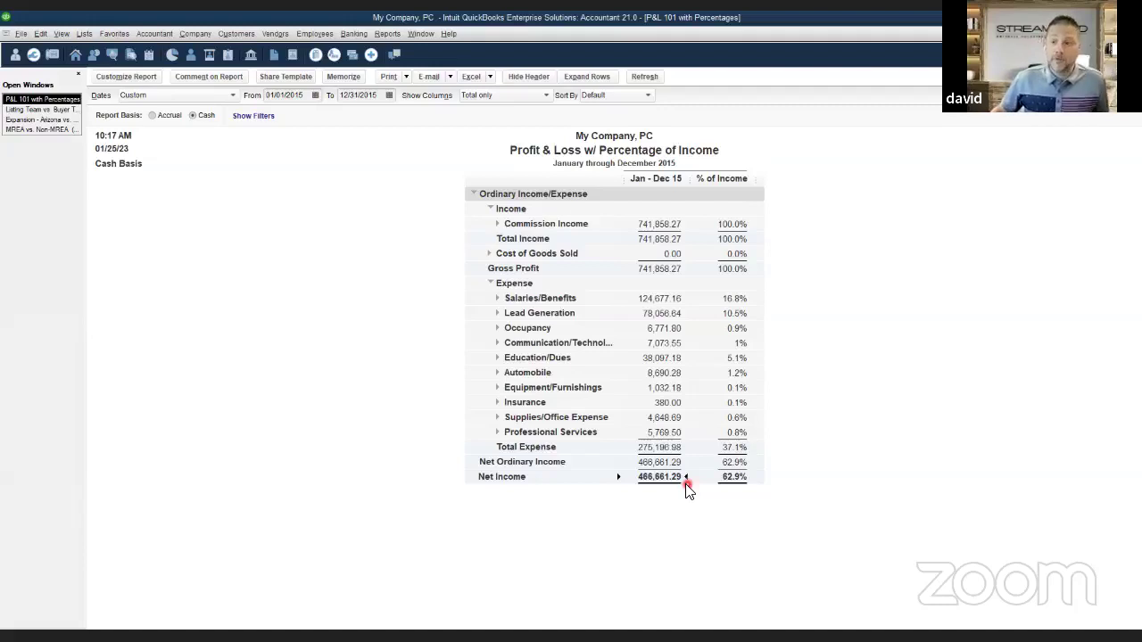
click(675, 225)
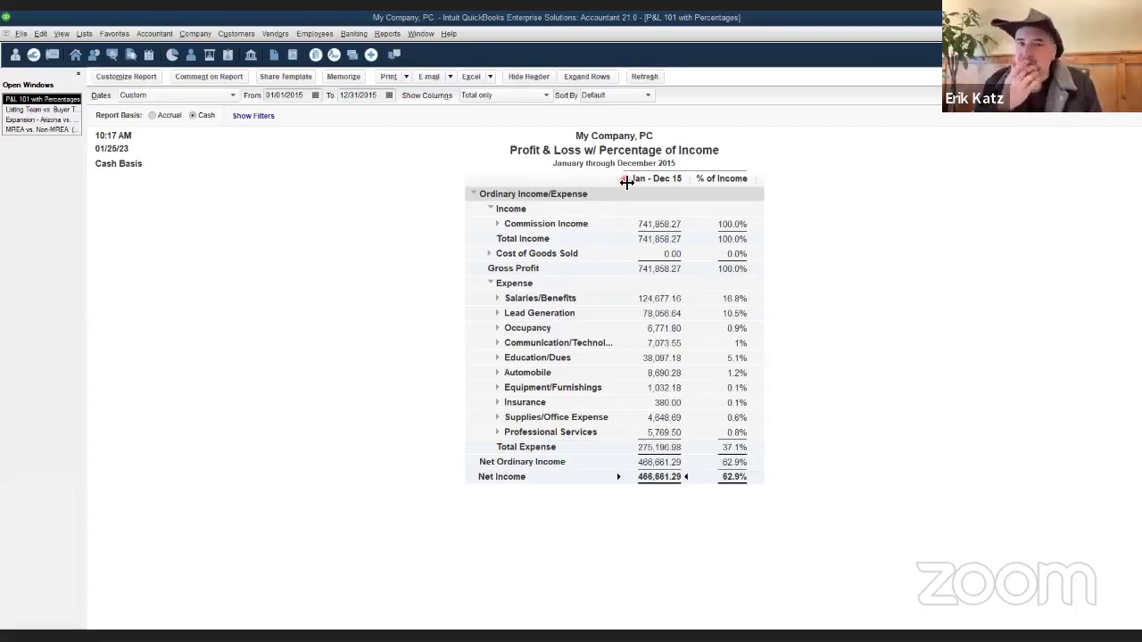
drag(627, 182, 638, 182)
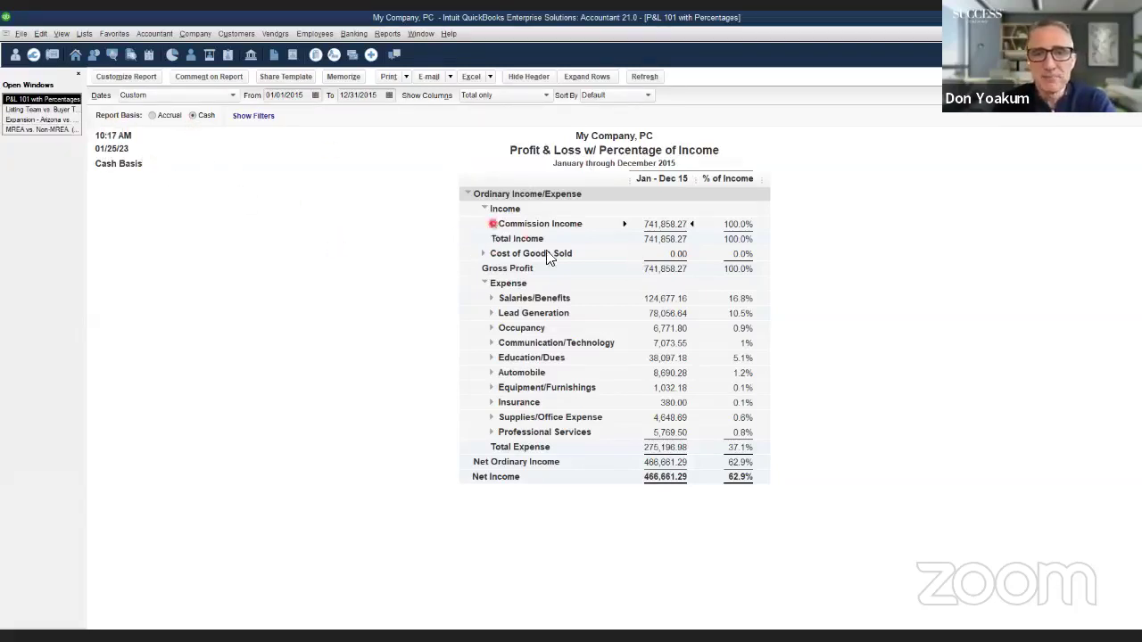
Trace the Commission Income - Other amount to its general journal entry, set the entry's date to 12/31/2031, and record the change
click(492, 224)
double_click(661, 285)
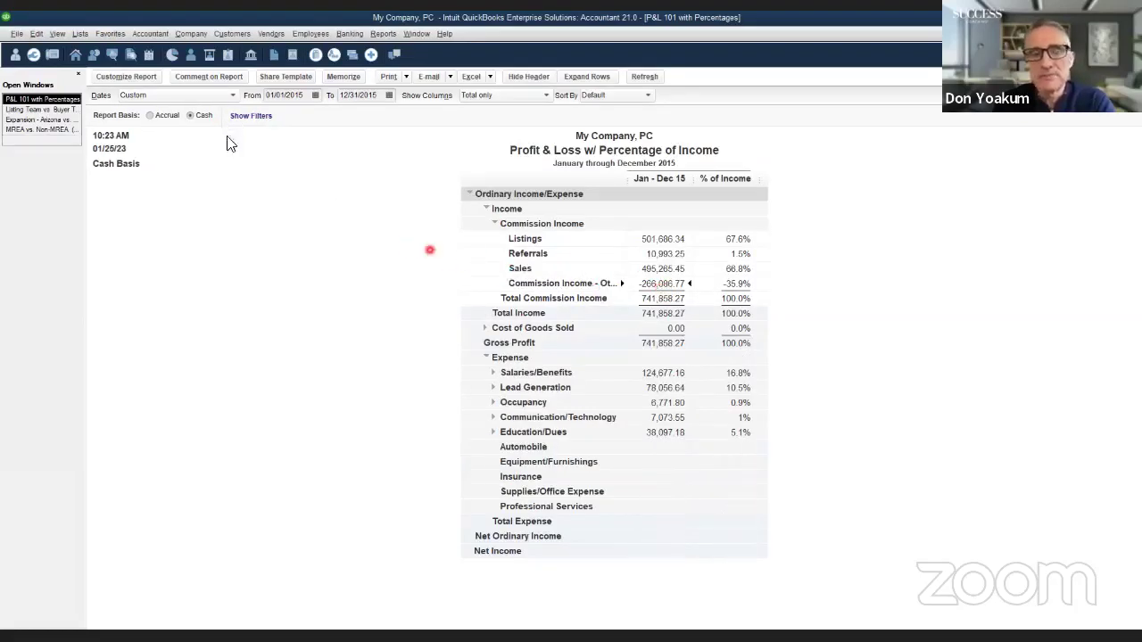
double_click(374, 200)
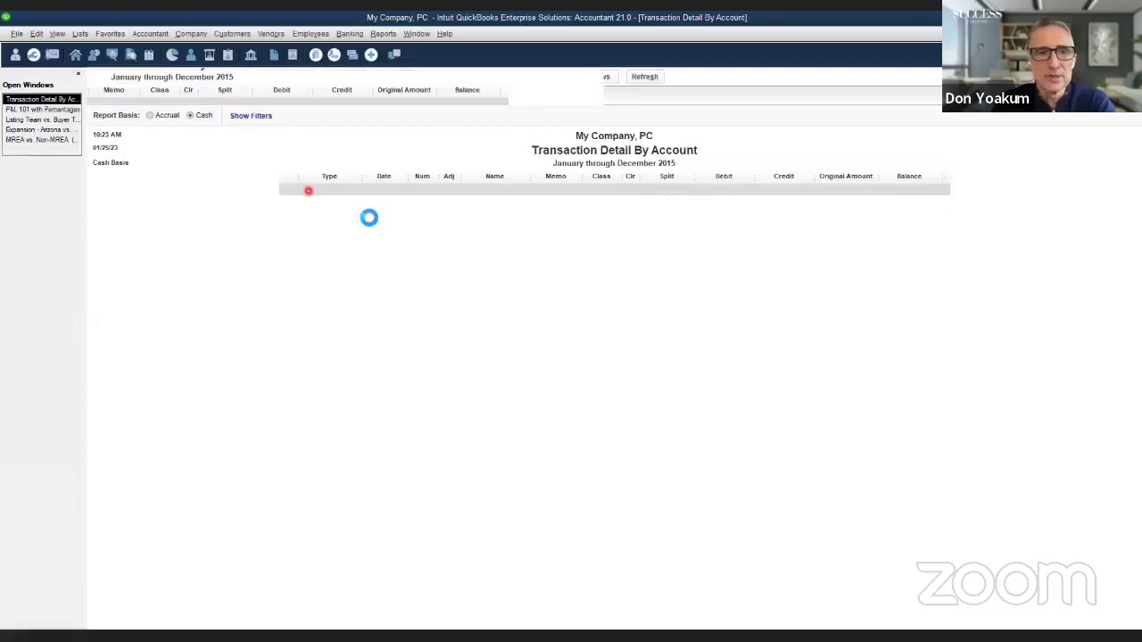
text(12/31/21)
key(Tab)
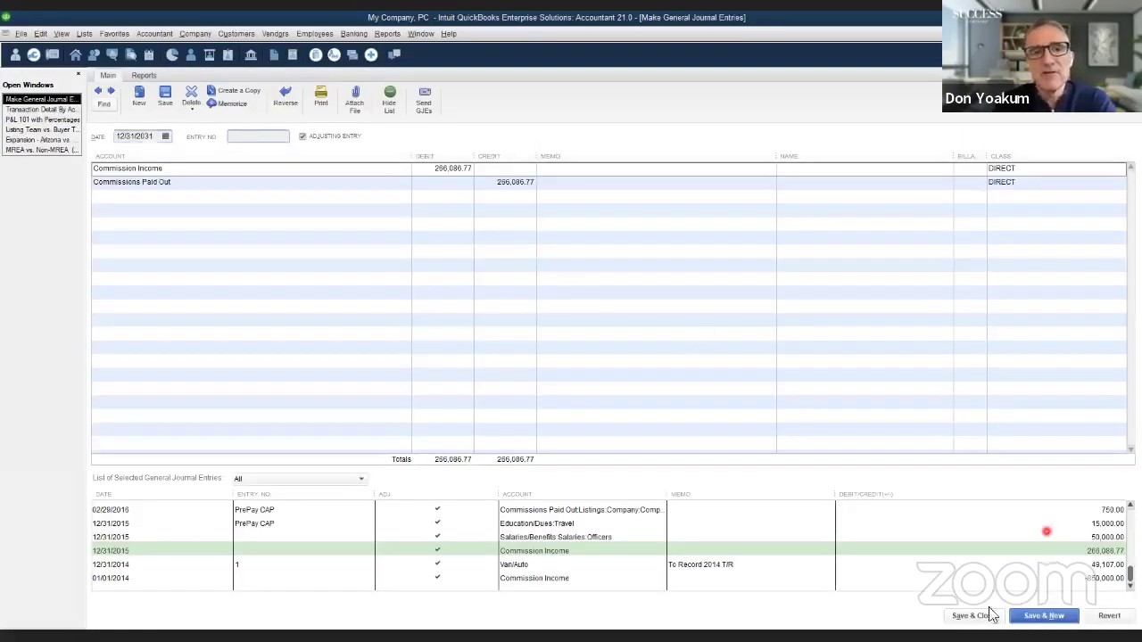
click(973, 615)
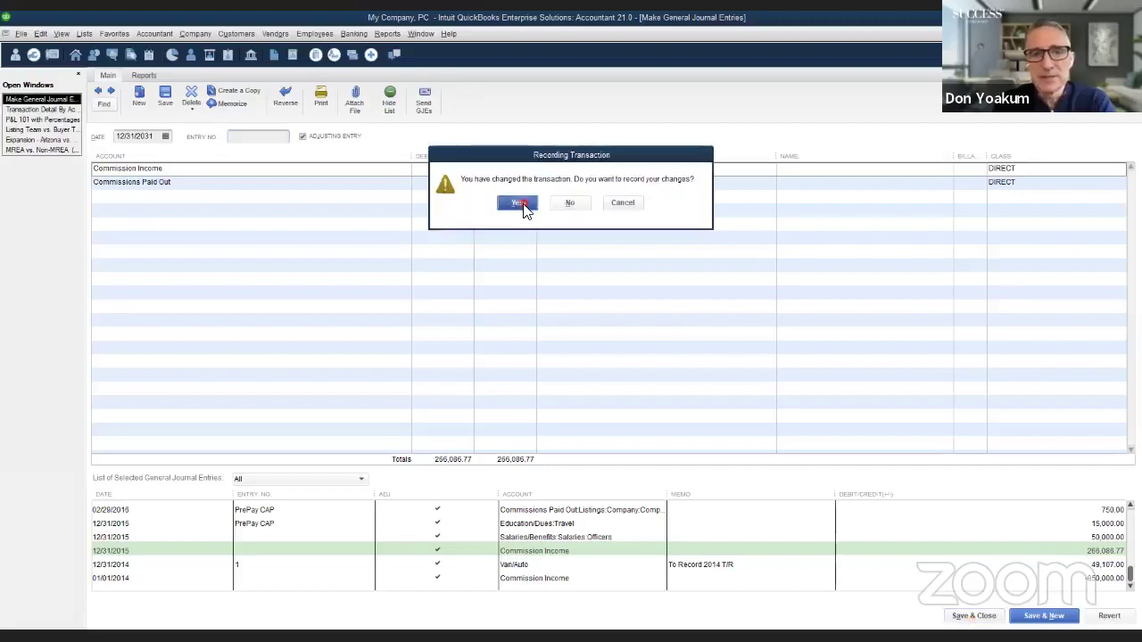
click(519, 203)
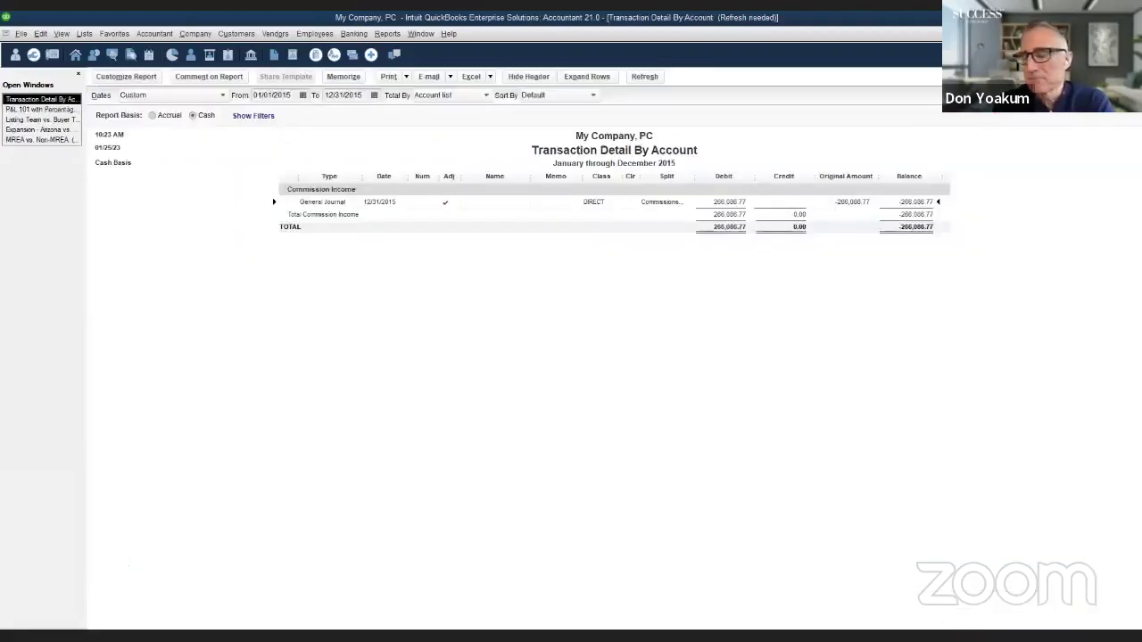
Close the transaction detail, refresh the Profit & Loss report, and widen its account name column
key(Escape)
click(642, 76)
drag(627, 174, 644, 175)
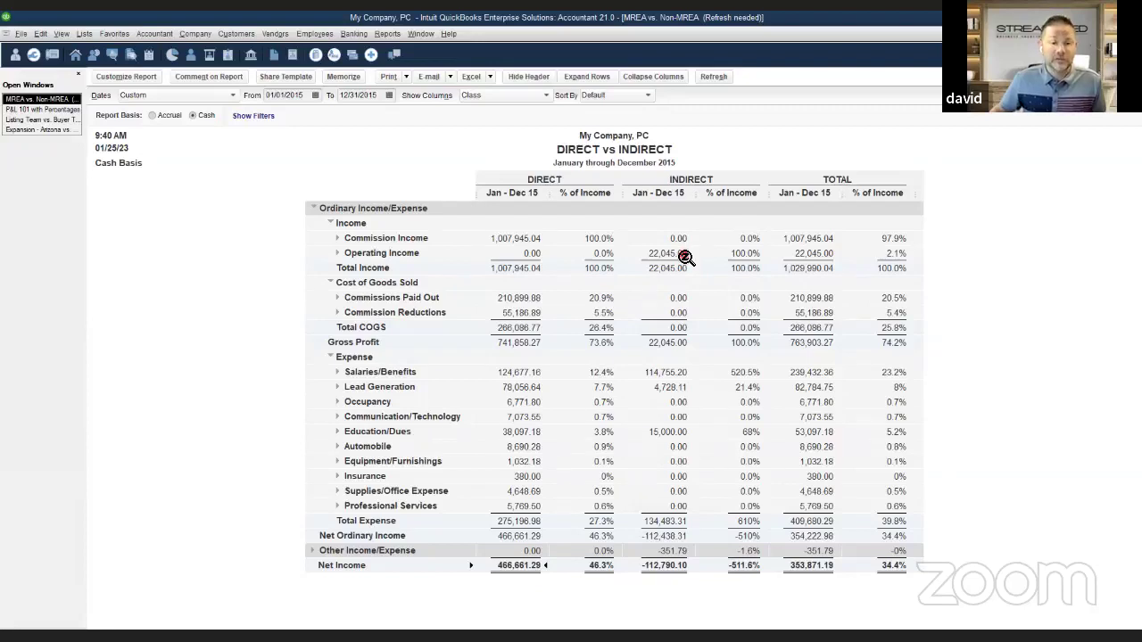
Examine the operating income and salaries/benefits amounts in the INDIRECT column of the DIRECT vs INDIRECT report
click(685, 258)
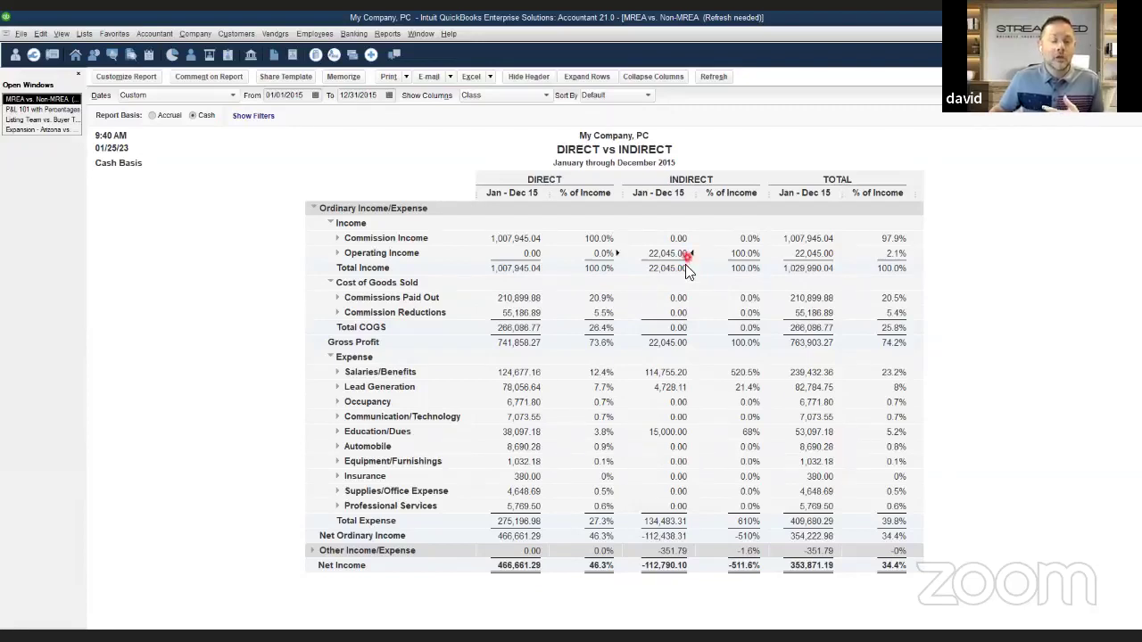
click(685, 374)
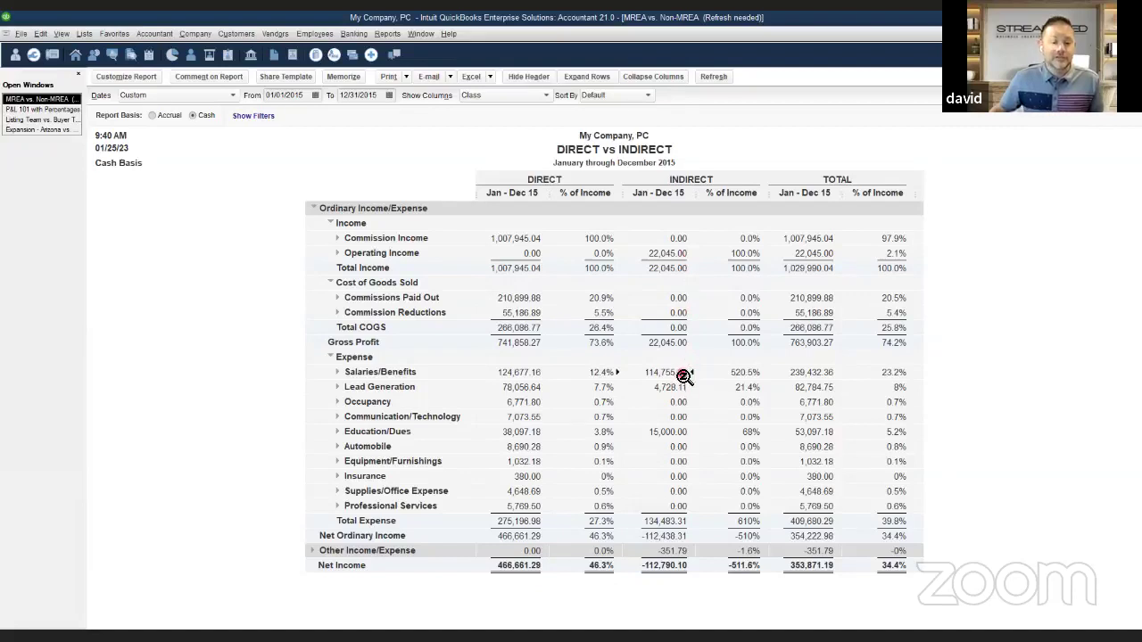